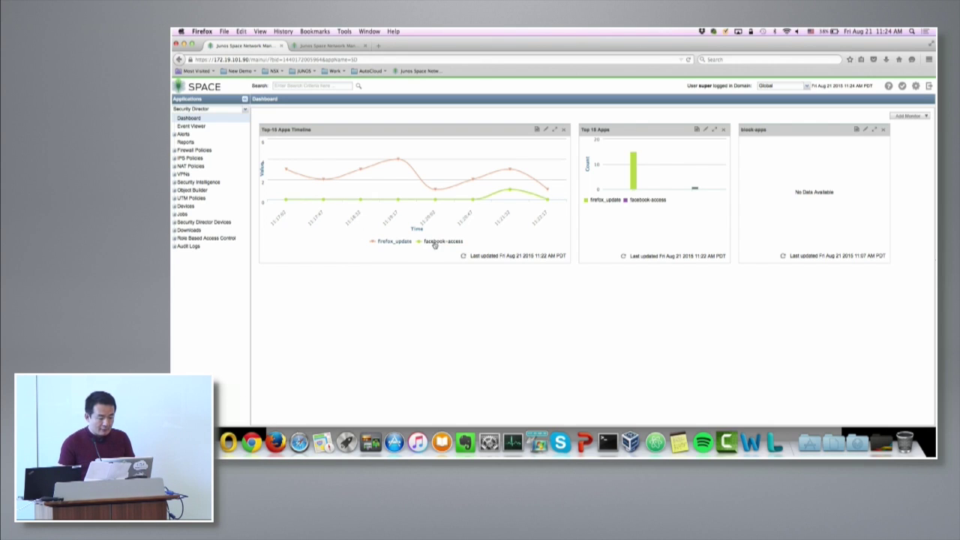
Refresh the Top-15 Apps Timeline, and in the Remote Desktop session browse the Chrome download page, Amazon, and Facebook in a new tab
{"action": "left_click", "coordinate": [463, 255]}
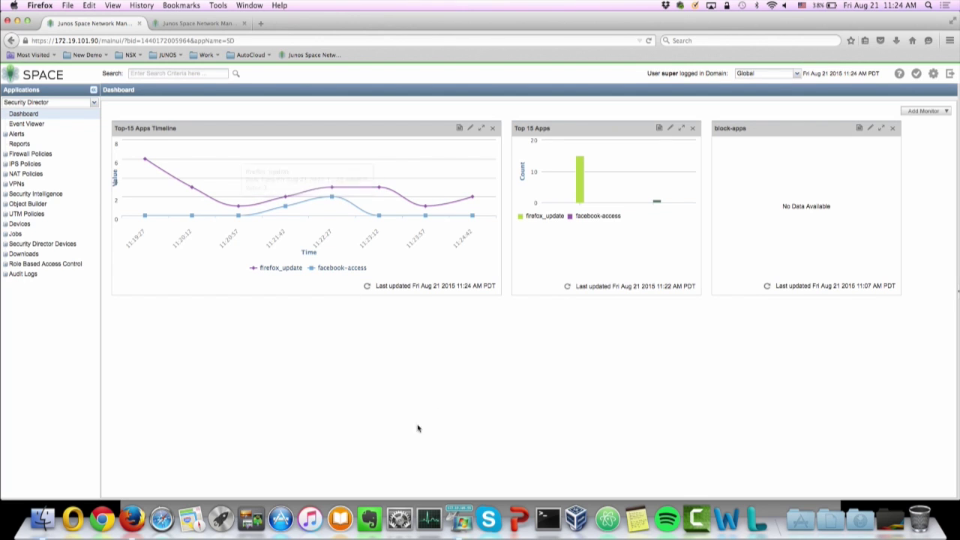
{"action": "left_click", "coordinate": [459, 518]}
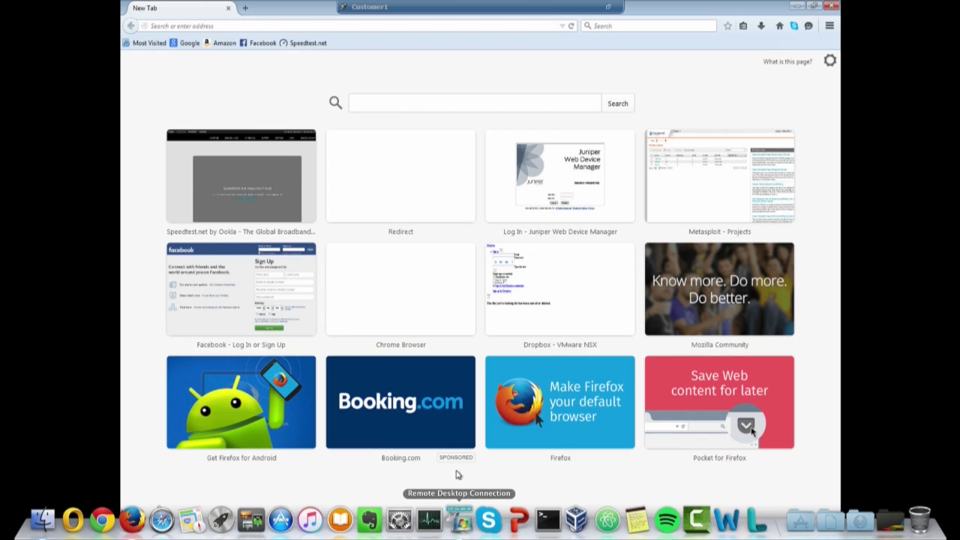
{"action": "left_click", "coordinate": [420, 302]}
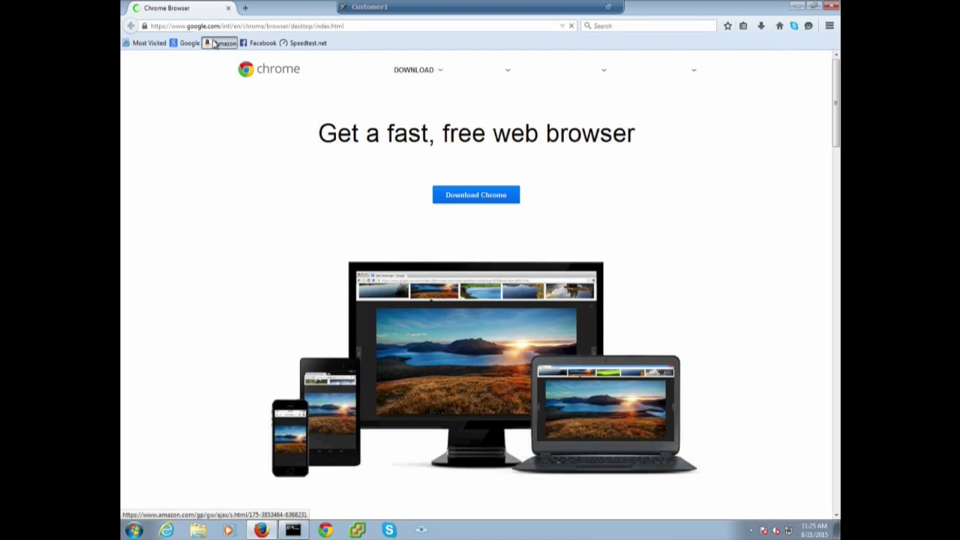
{"action": "left_click", "coordinate": [218, 43]}
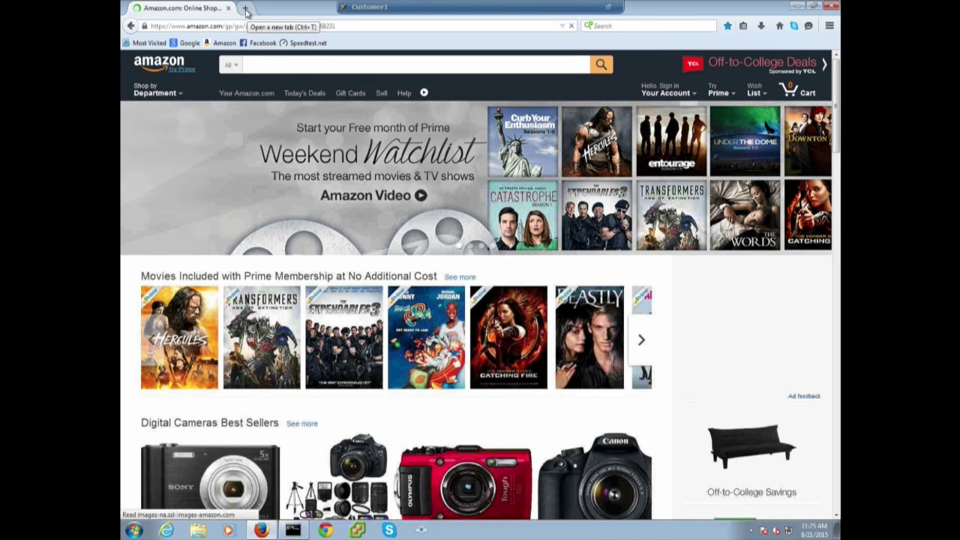
{"action": "left_click", "coordinate": [246, 8]}
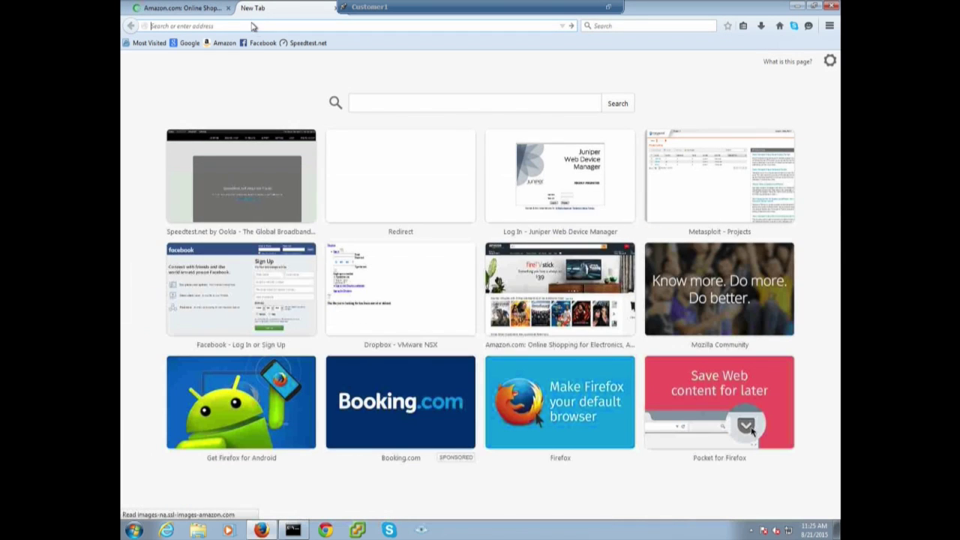
{"action": "left_click", "coordinate": [262, 44]}
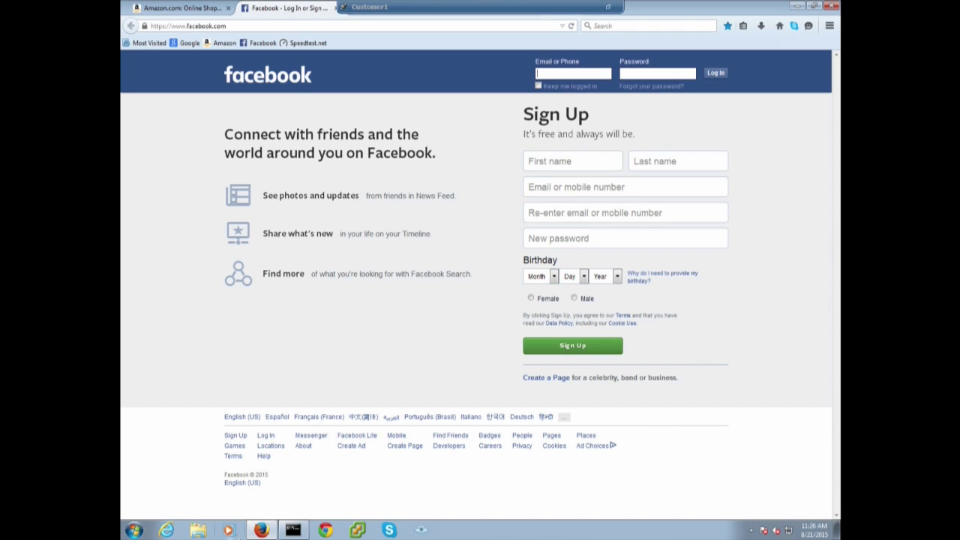
Switch back to Junos Space in Firefox, refresh the Top-15 Apps Timeline monitor and examine its latest data points
{"action": "mouse_move", "coordinate": [220, 518]}
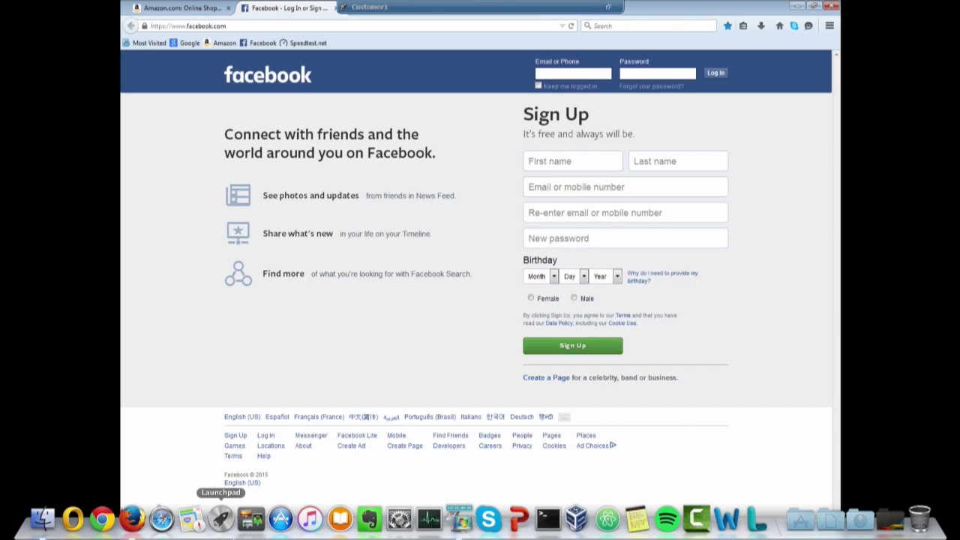
{"action": "right_click", "coordinate": [135, 527]}
{"action": "left_click", "coordinate": [136, 527]}
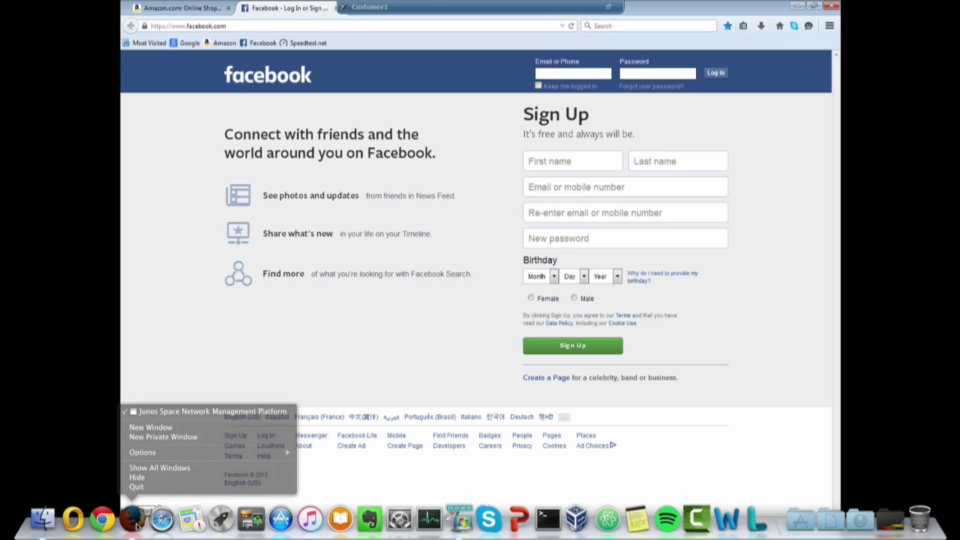
{"action": "left_click", "coordinate": [129, 526]}
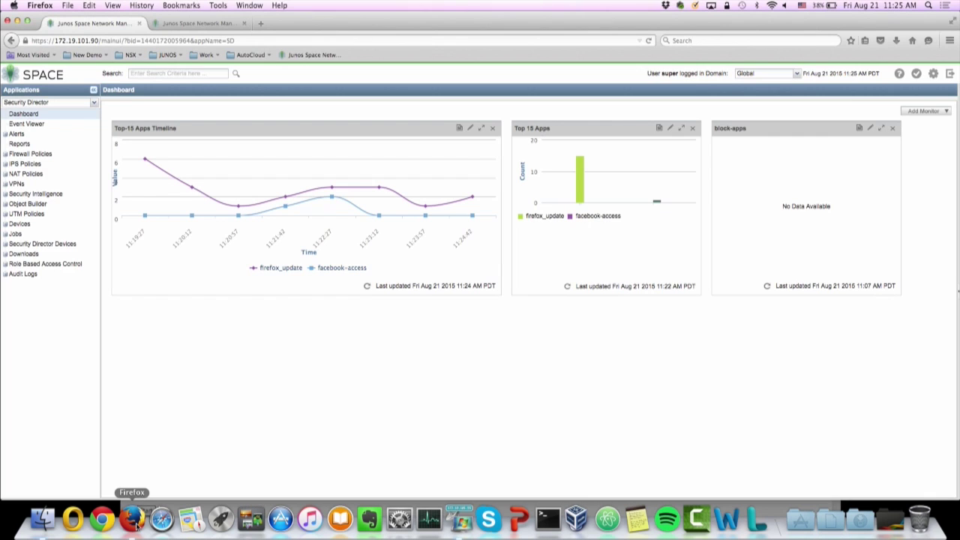
{"action": "left_click", "coordinate": [367, 288]}
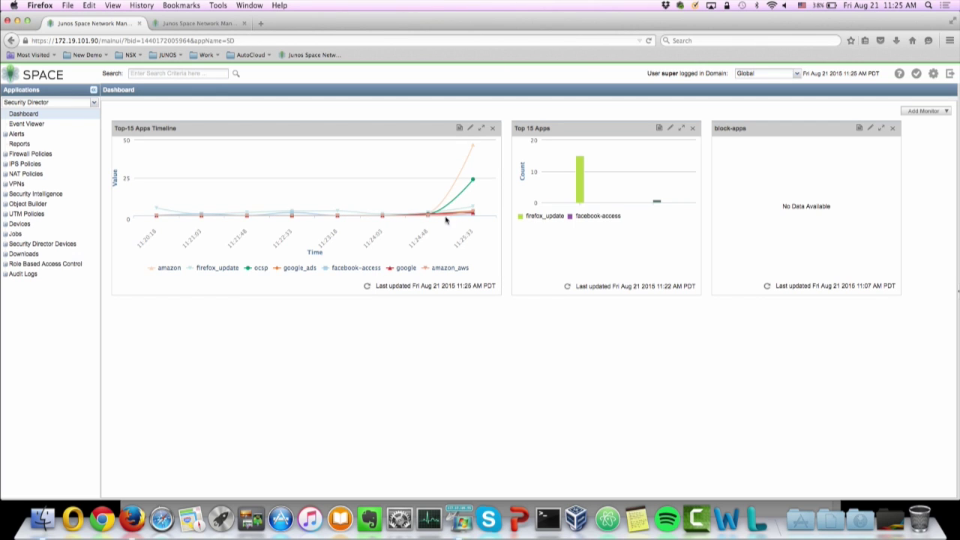
{"action": "mouse_move", "coordinate": [445, 221]}
{"action": "mouse_move", "coordinate": [454, 188]}
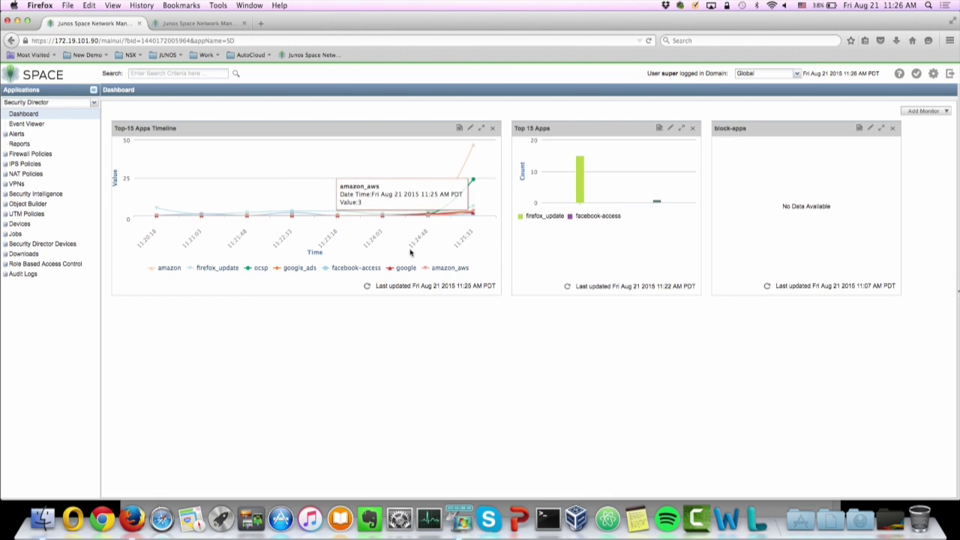
Refresh both the Top-15 Apps Timeline and Top 15 Apps monitors, checking the facebook-access series in the timeline
{"action": "left_click", "coordinate": [368, 287]}
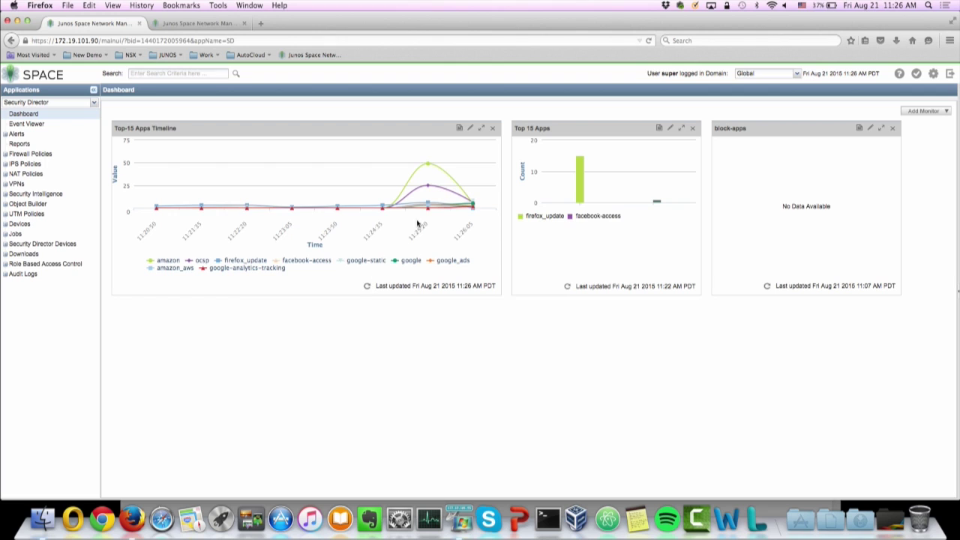
{"action": "left_click", "coordinate": [306, 260]}
{"action": "left_click", "coordinate": [316, 261]}
{"action": "left_click", "coordinate": [567, 288]}
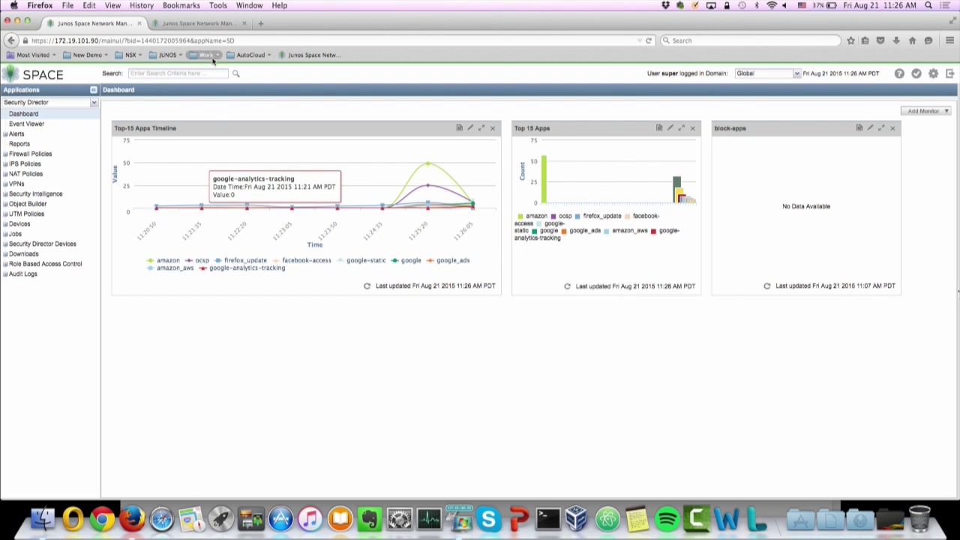
Reload Junos Space in the second browser tab, choose the Security Director application and open its Firewall Policies
{"action": "left_click", "coordinate": [218, 24]}
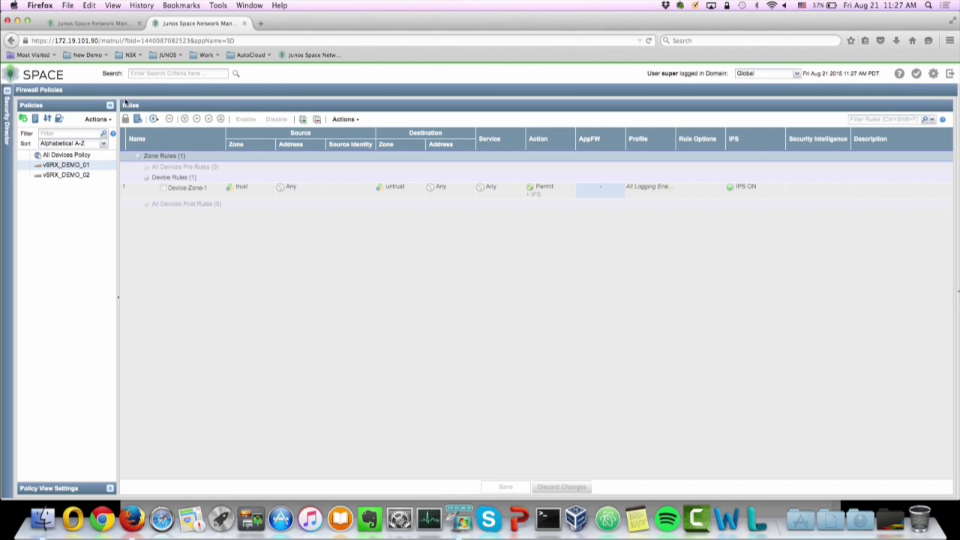
{"action": "left_click", "coordinate": [297, 57]}
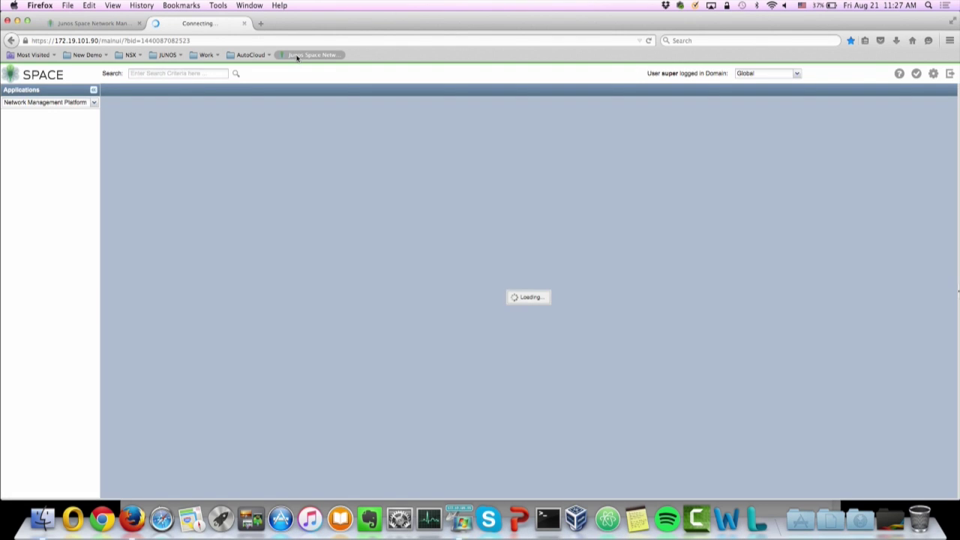
{"action": "left_click", "coordinate": [94, 102]}
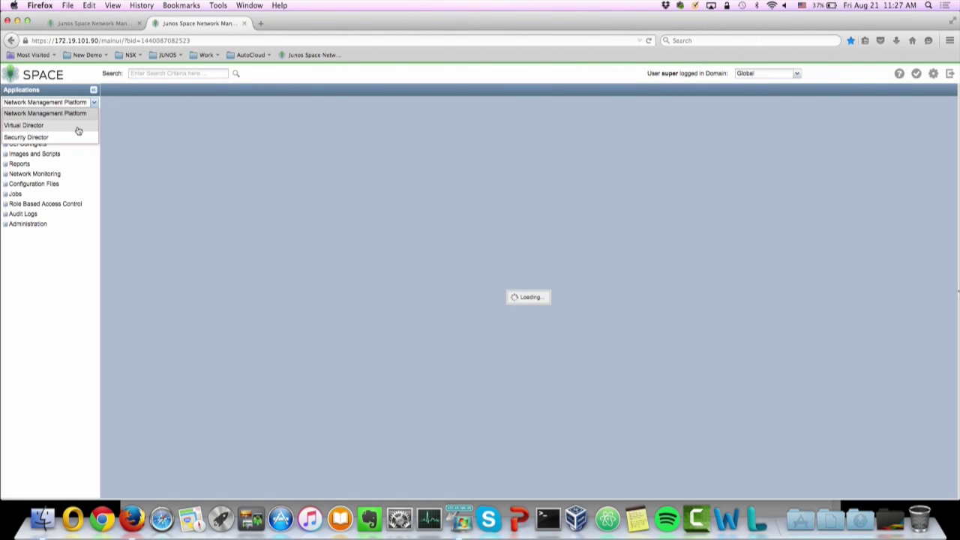
{"action": "left_click", "coordinate": [70, 137]}
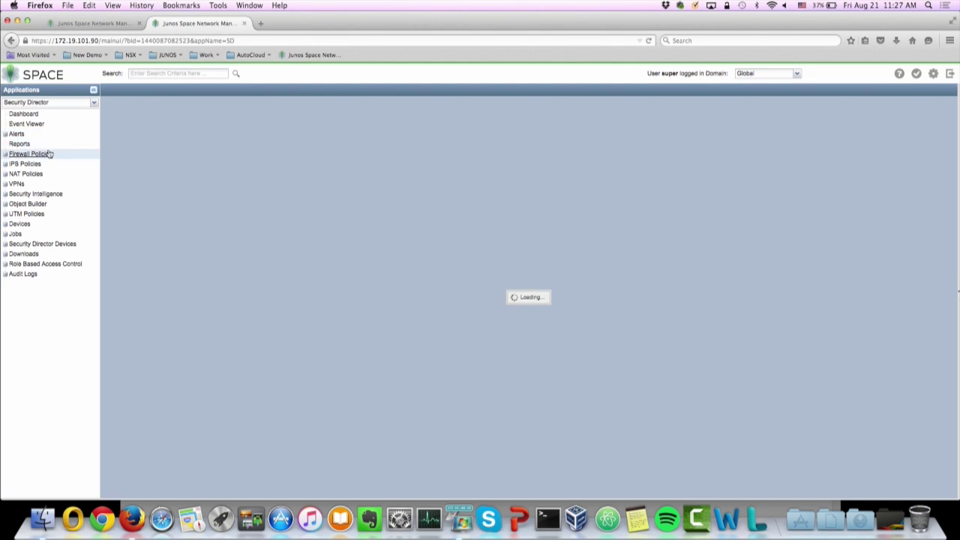
{"action": "left_click", "coordinate": [49, 154]}
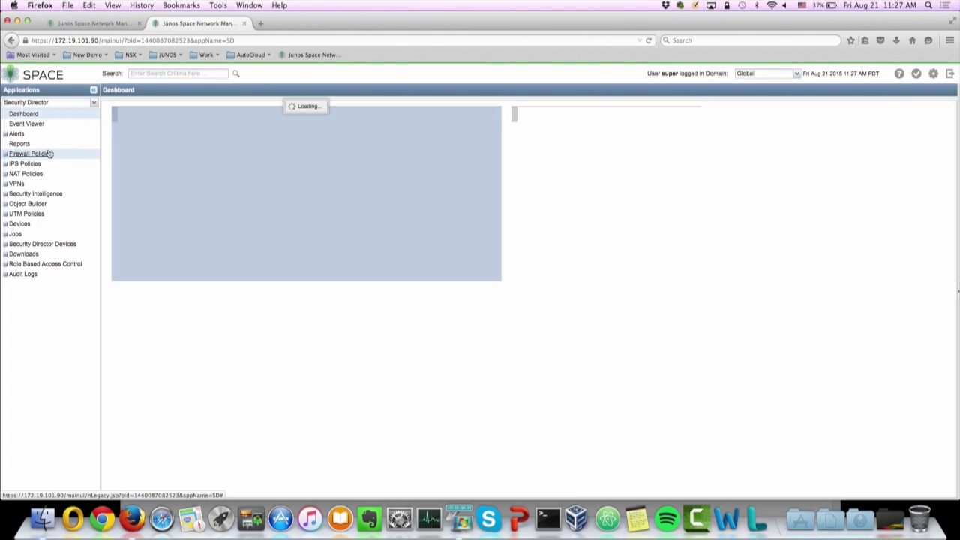
{"action": "left_click", "coordinate": [30, 154]}
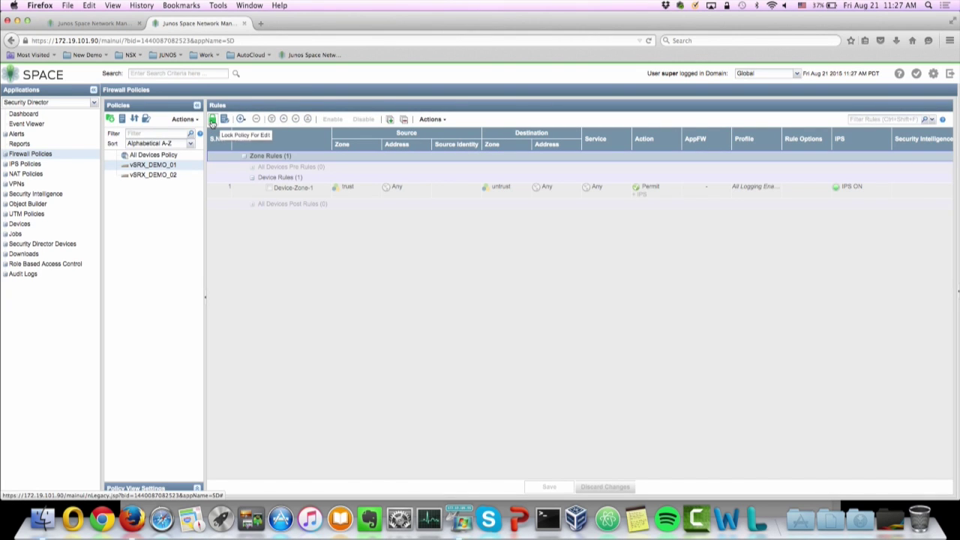
Lock the vSRX_DEMO_01 policy for editing and add FACEBOOK-ACCESS to an AppFW black list for rule Device-Zone-1
{"action": "left_click", "coordinate": [214, 120]}
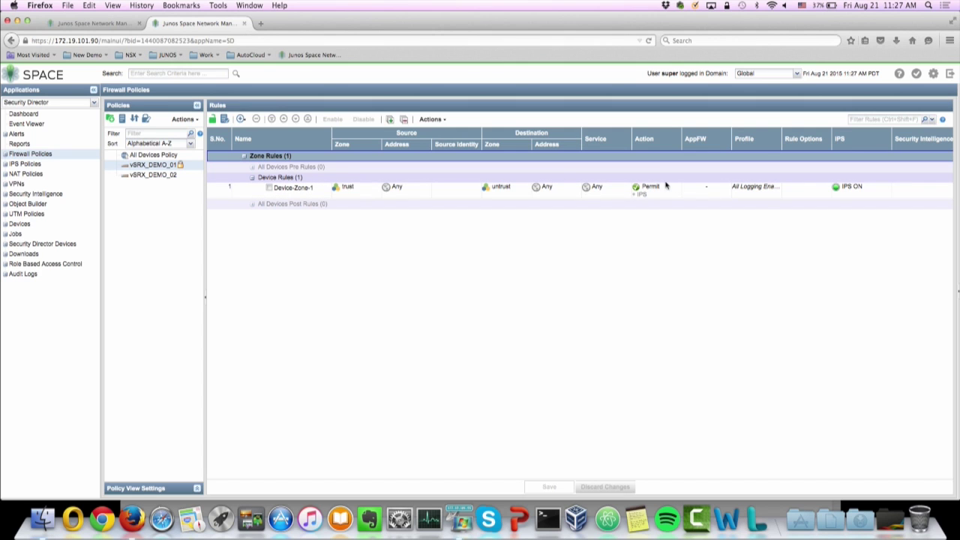
{"action": "left_click", "coordinate": [703, 188]}
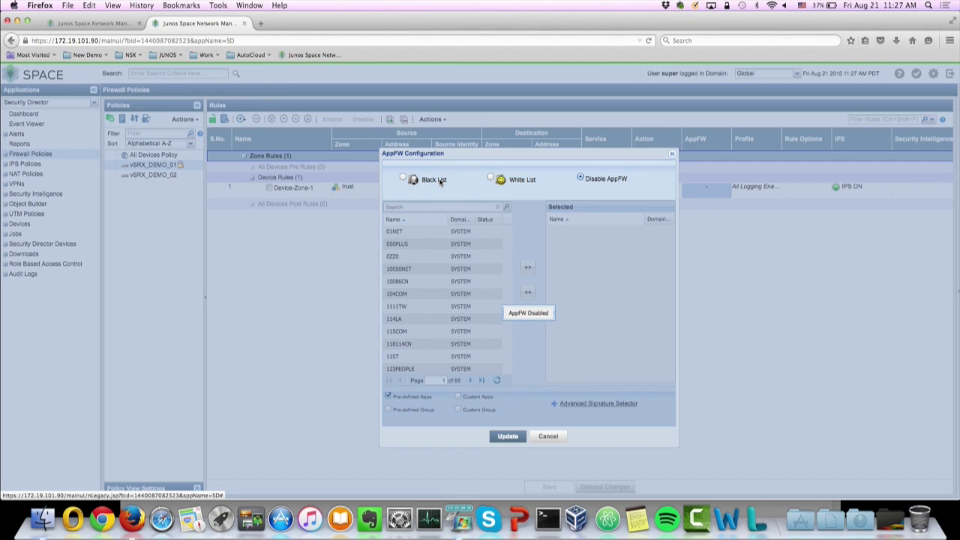
{"action": "left_click", "coordinate": [404, 178]}
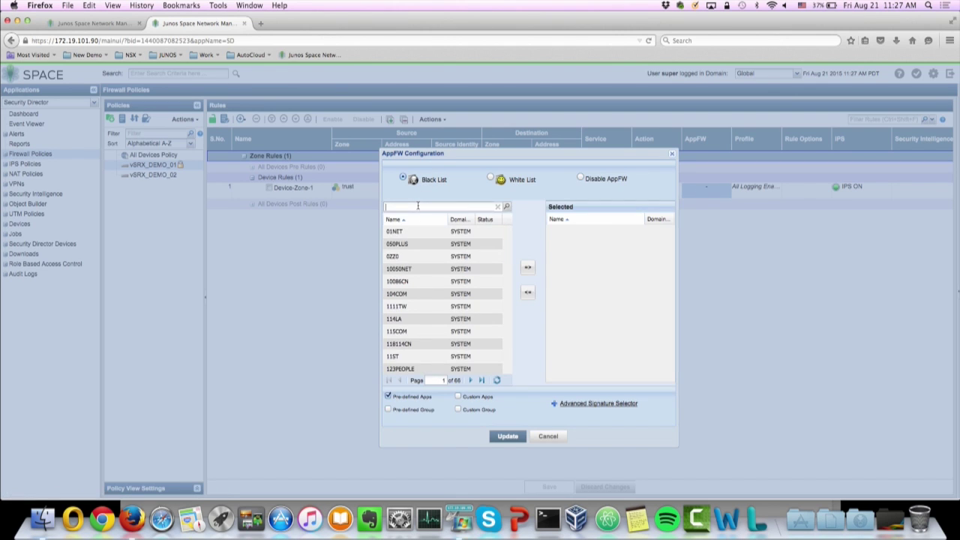
{"action": "type", "text": "facebook"}
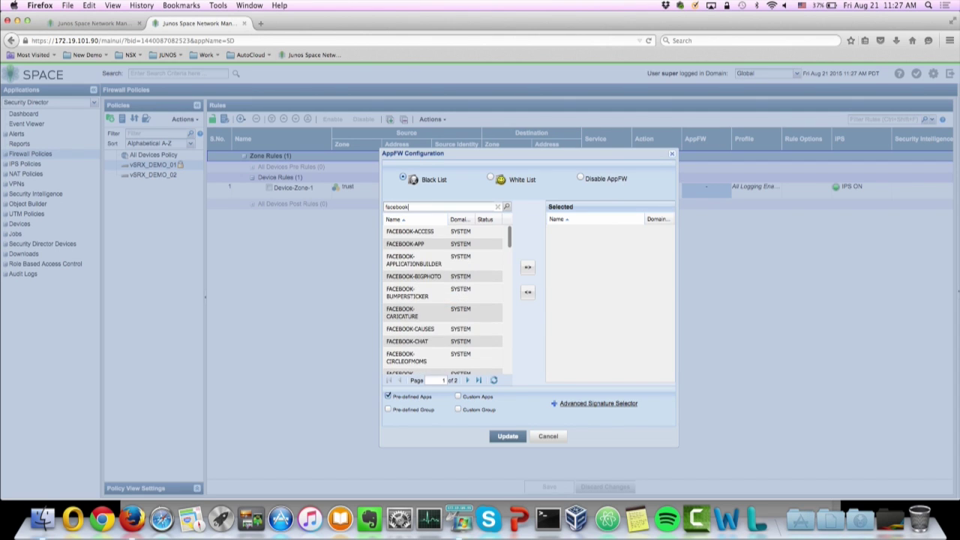
{"action": "mouse_move", "coordinate": [421, 233]}
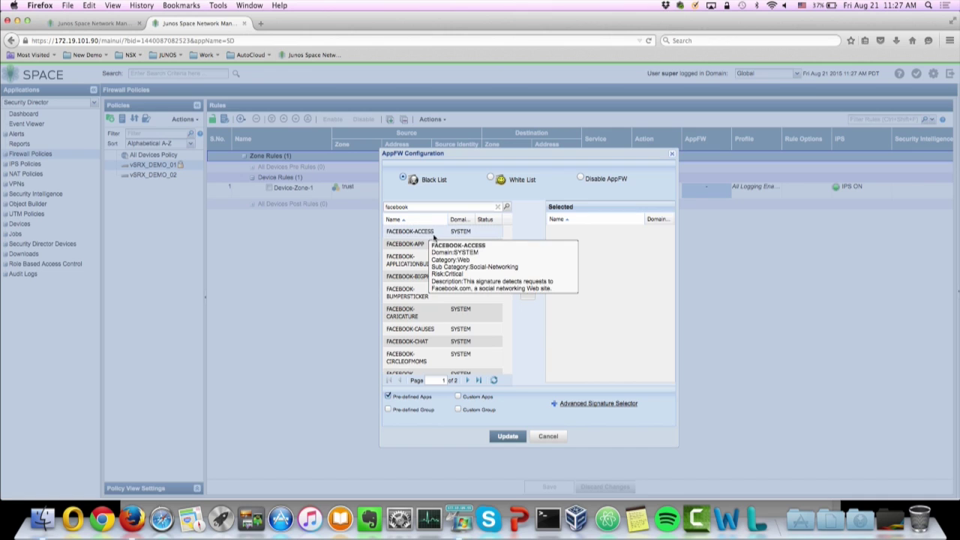
{"action": "double_click", "coordinate": [437, 234]}
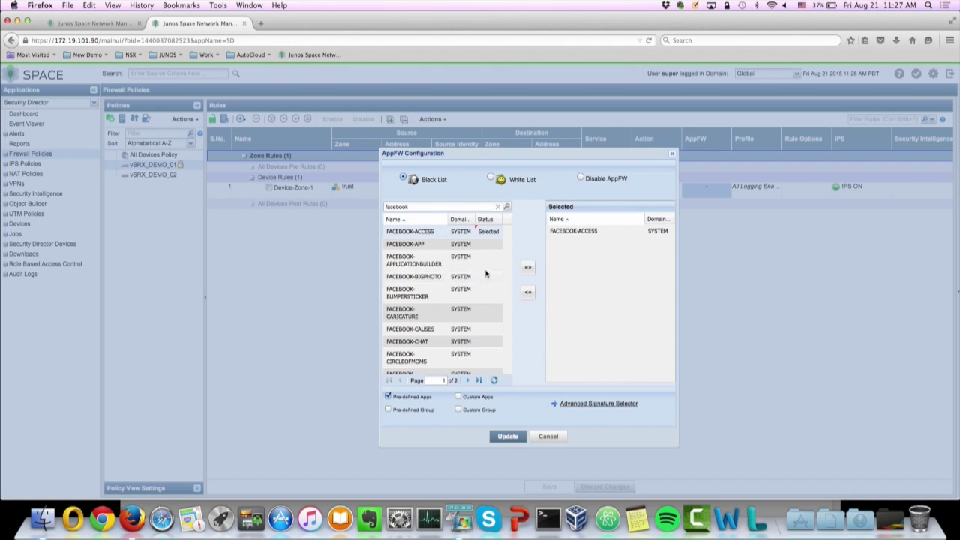
Find the AMAZON application signature, add it to the AppFW black list and update the rule's AppFW configuration
{"action": "left_click_drag", "start_coordinate": [409, 207], "coordinate": [364, 207]}
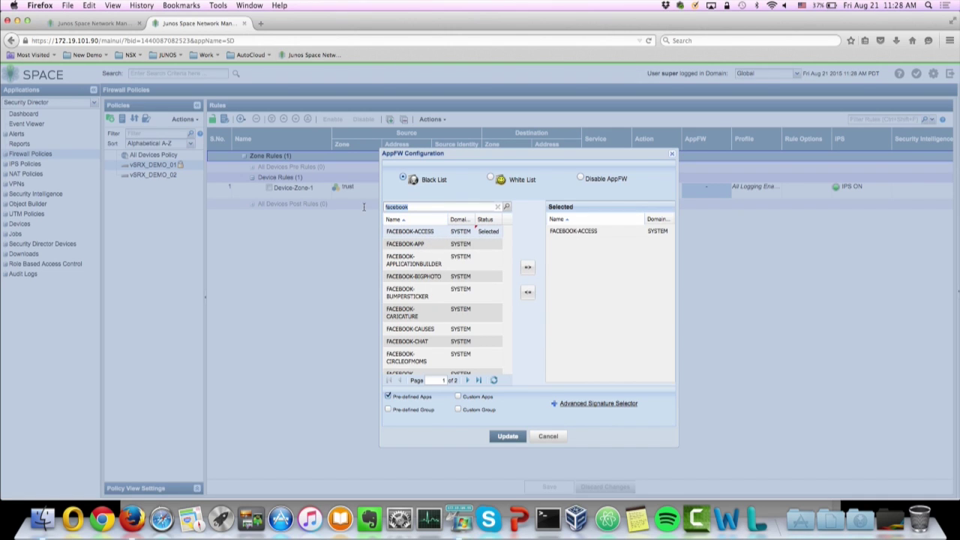
{"action": "type", "text": "amazon"}
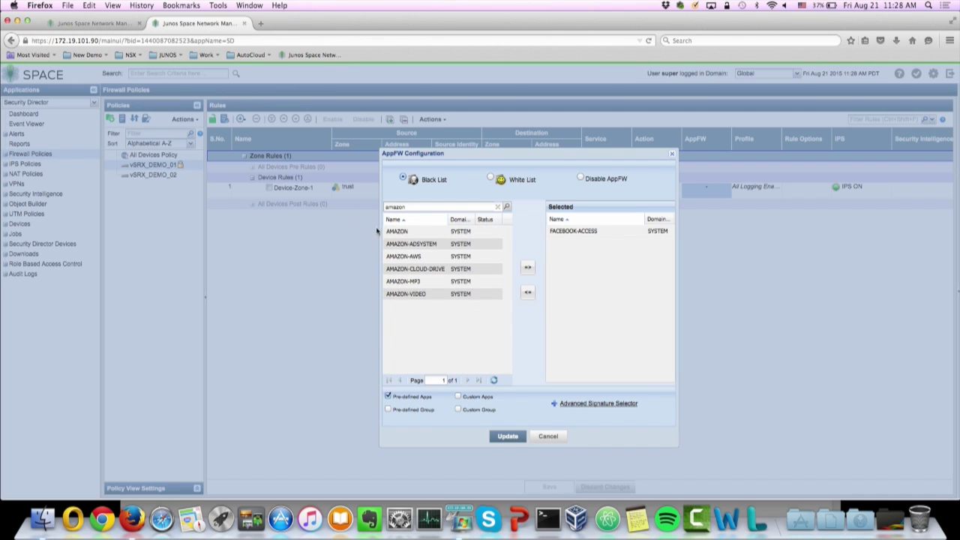
{"action": "left_click", "coordinate": [527, 268]}
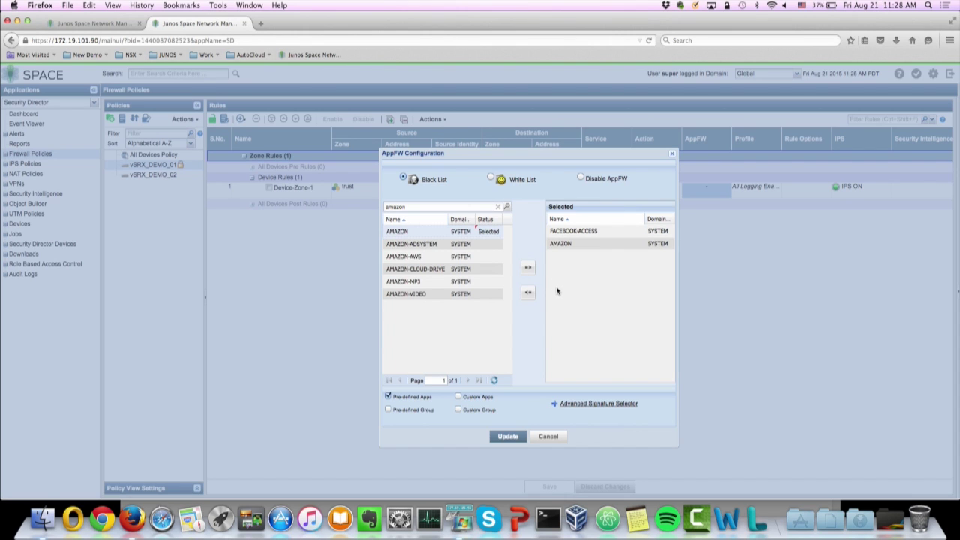
{"action": "left_click", "coordinate": [515, 436]}
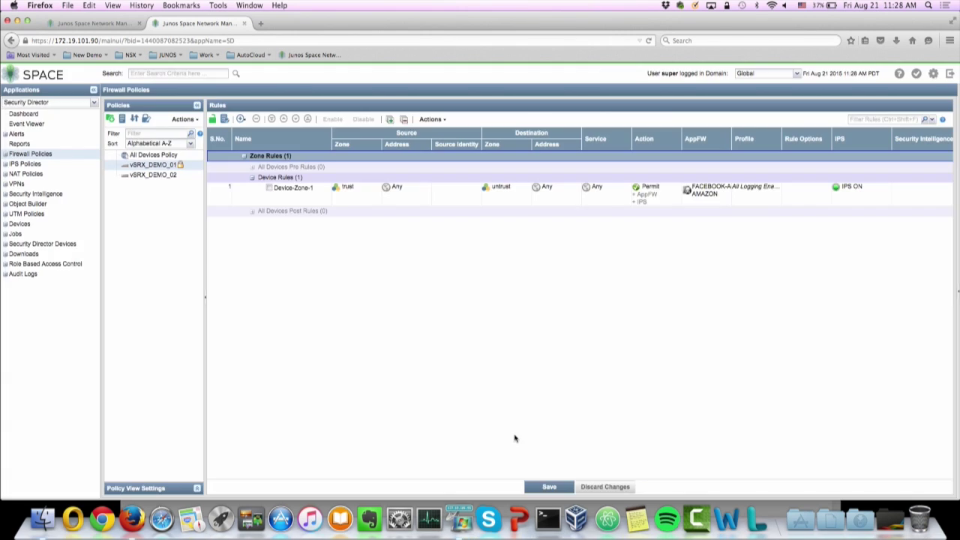
Save and unlock the vSRX_DEMO_01 firewall policy, and publish and update it on its device
{"action": "left_click", "coordinate": [550, 488]}
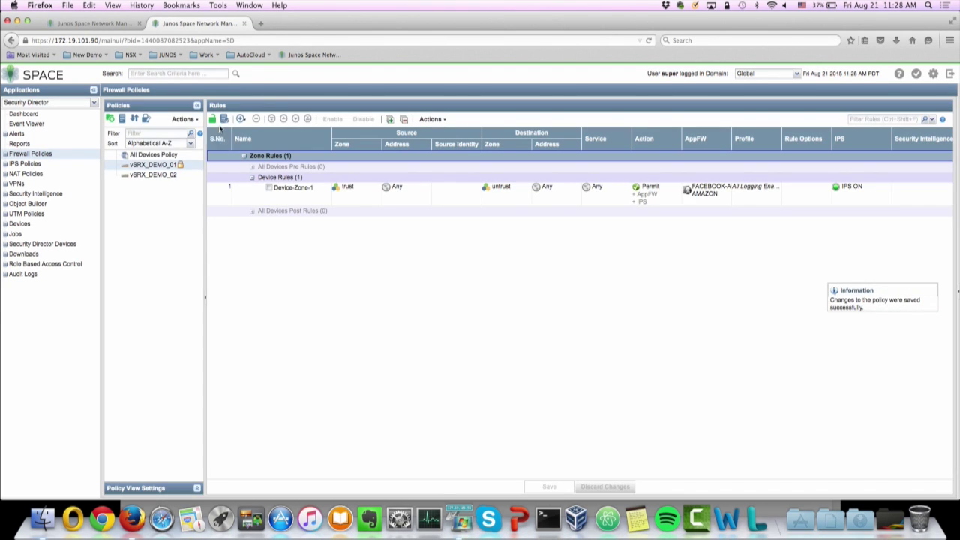
{"action": "left_click", "coordinate": [213, 121]}
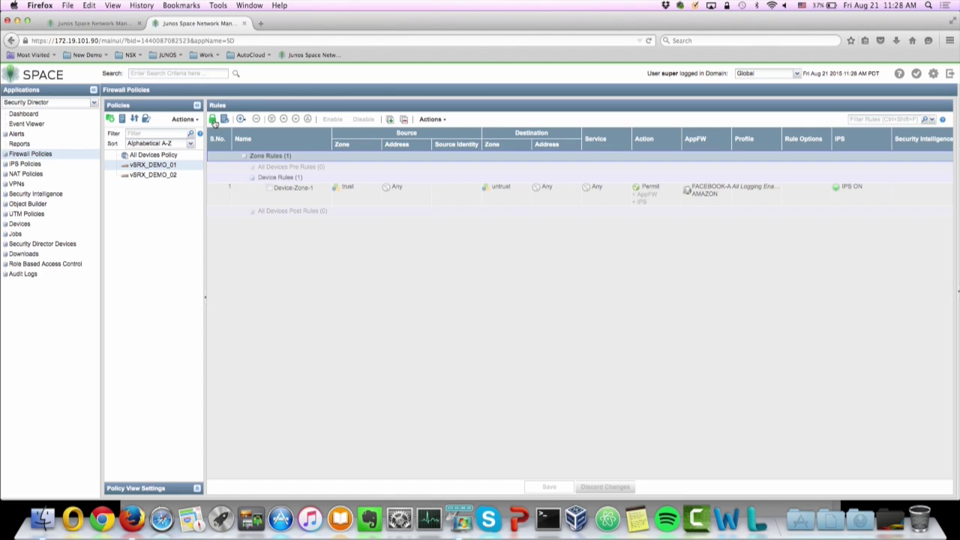
{"action": "right_click", "coordinate": [180, 165]}
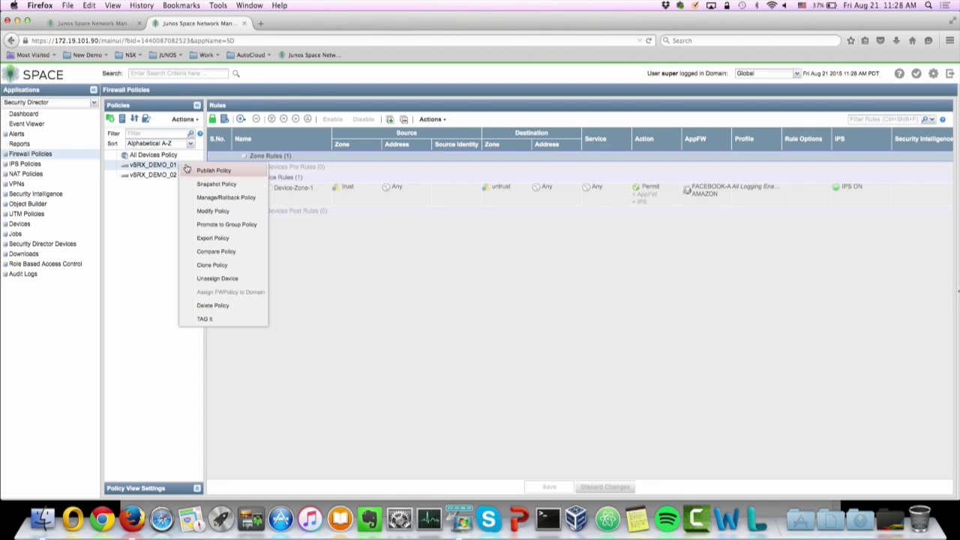
{"action": "left_click", "coordinate": [190, 172]}
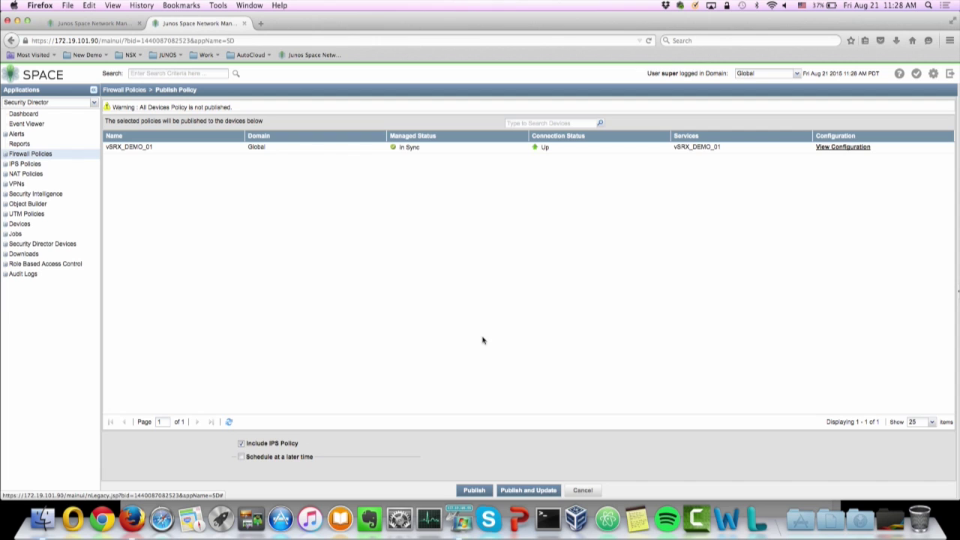
{"action": "left_click", "coordinate": [523, 490]}
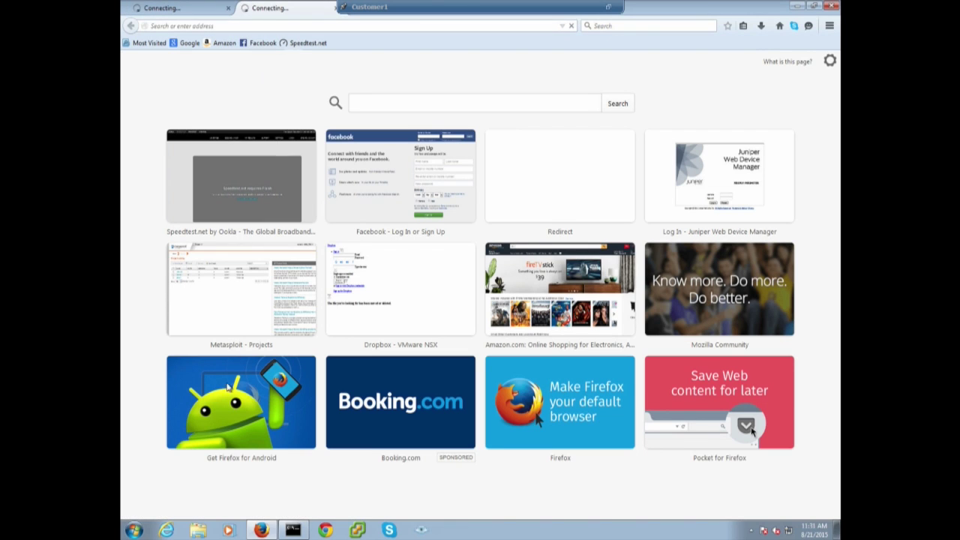
Return from the remote session to the Junos Space dashboard and refresh the Top-15 Apps Timeline and block-apps monitors
{"action": "mouse_move", "coordinate": [221, 526]}
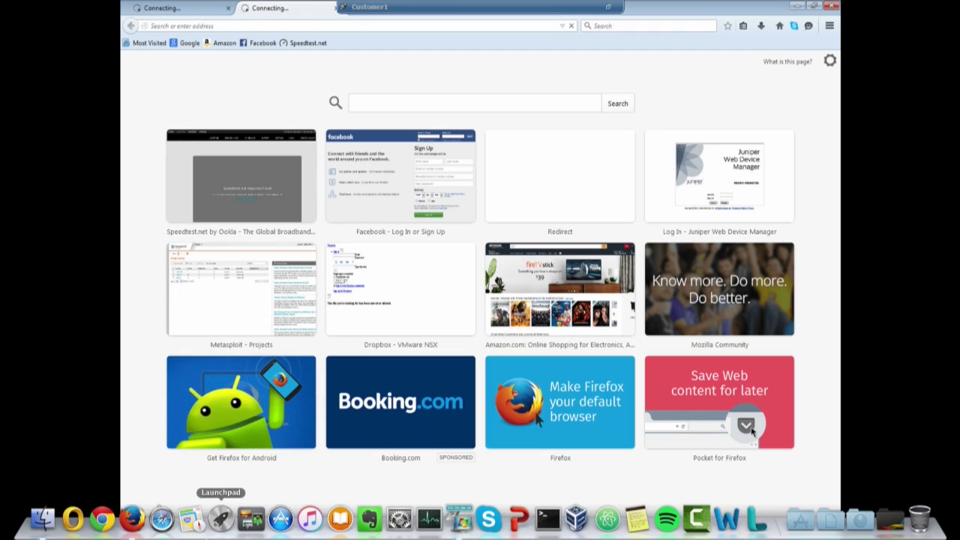
{"action": "left_click", "coordinate": [137, 529]}
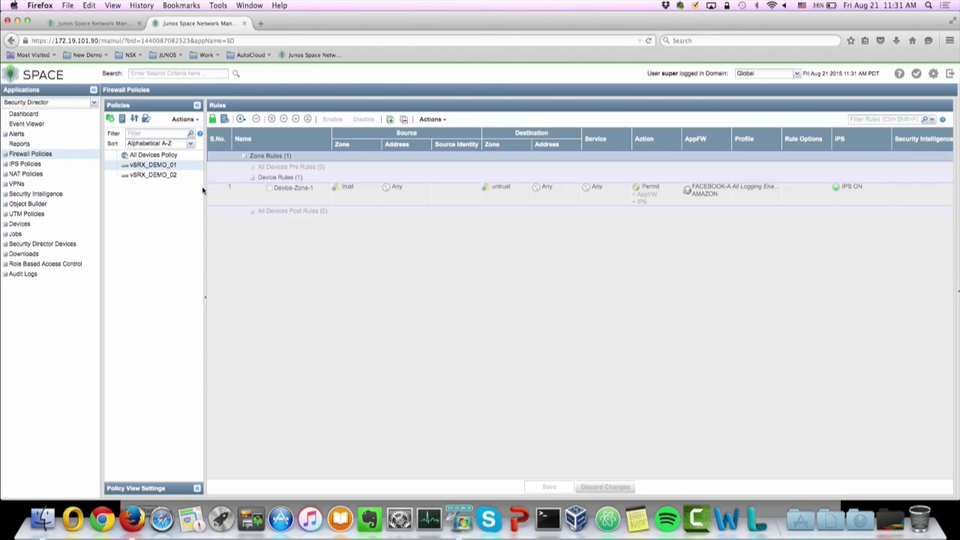
{"action": "left_click", "coordinate": [94, 23]}
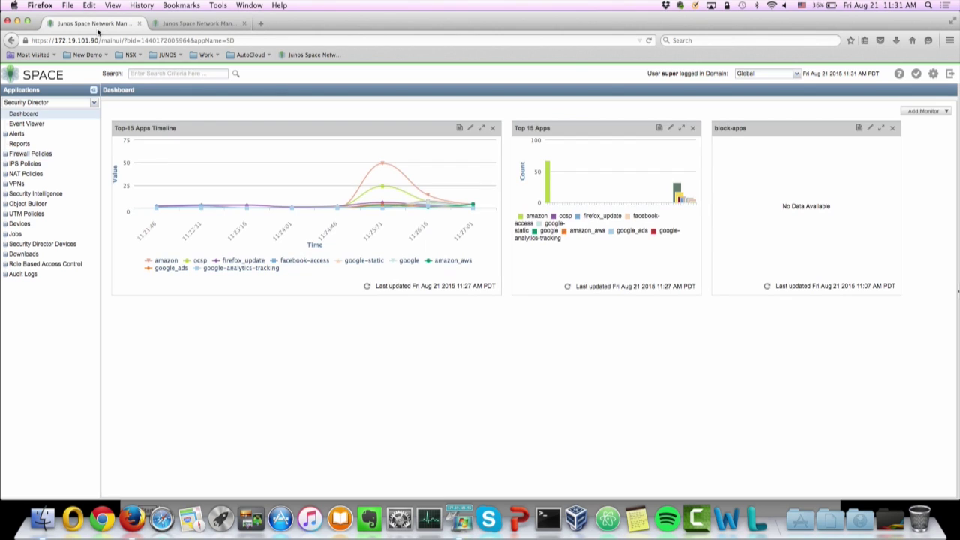
{"action": "left_click", "coordinate": [367, 287]}
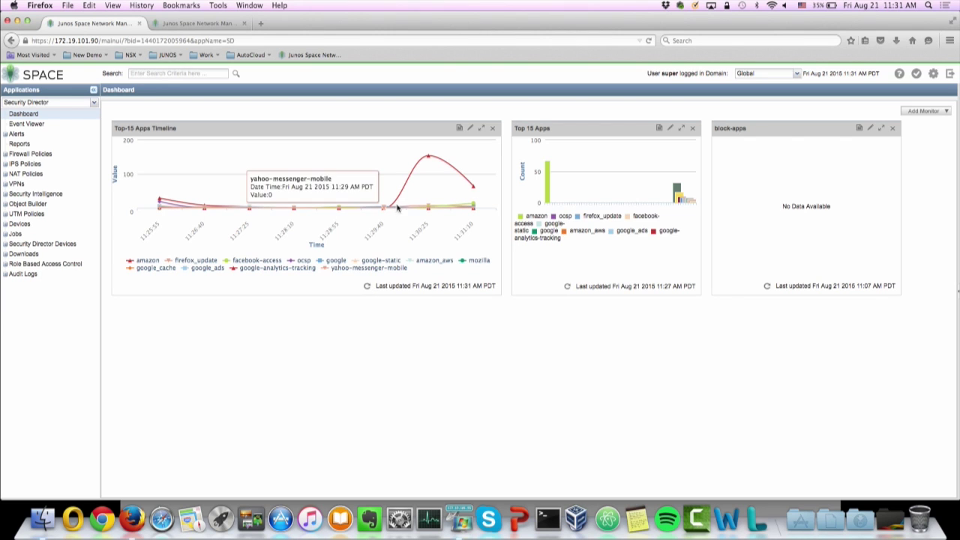
{"action": "mouse_move", "coordinate": [428, 162]}
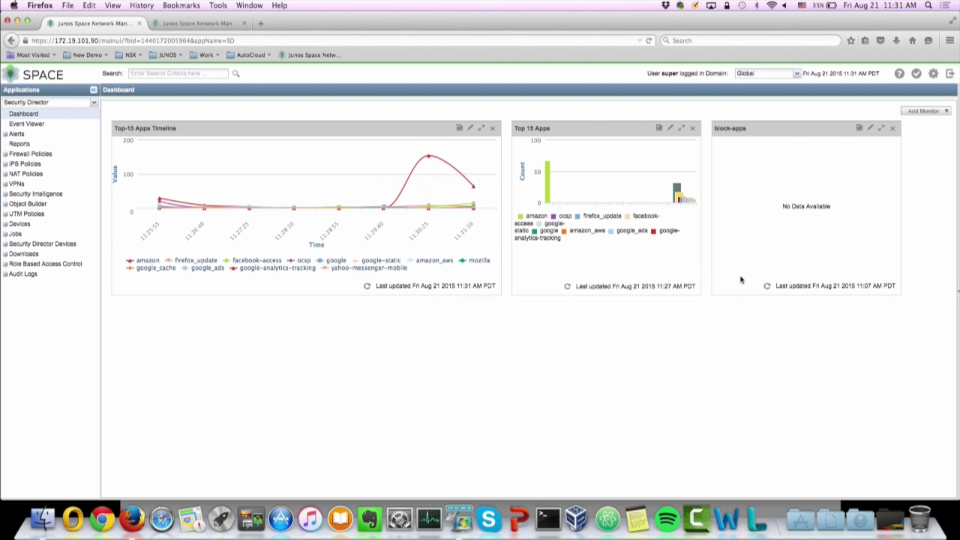
{"action": "left_click", "coordinate": [767, 289]}
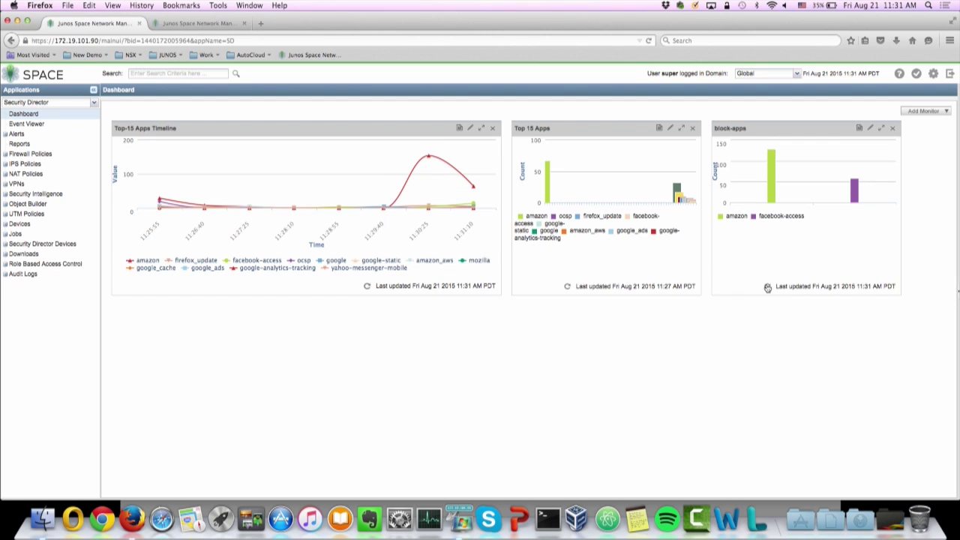